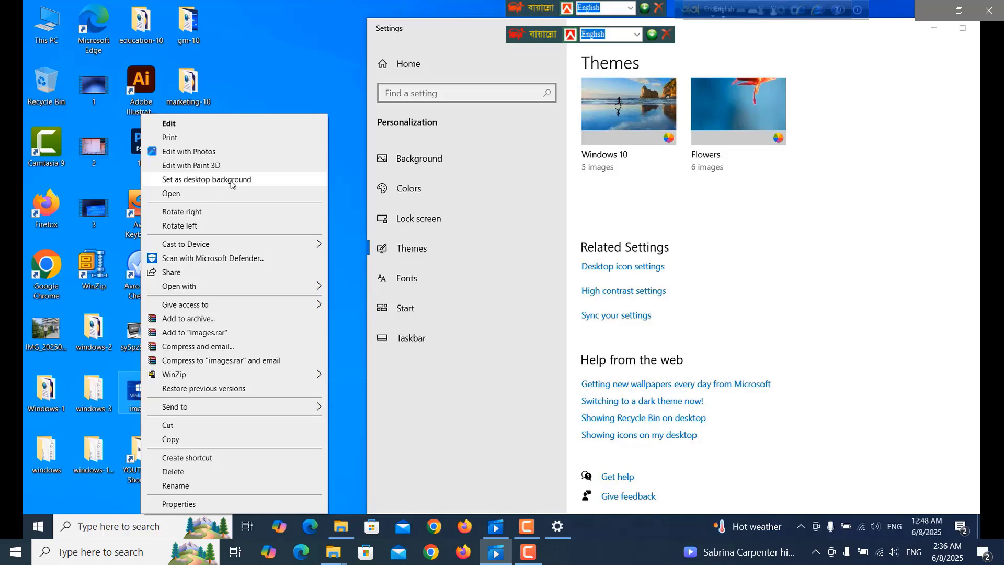
# - Set the images picture as the desktop background and move the Settings window aside
pyautogui.click(231, 180)
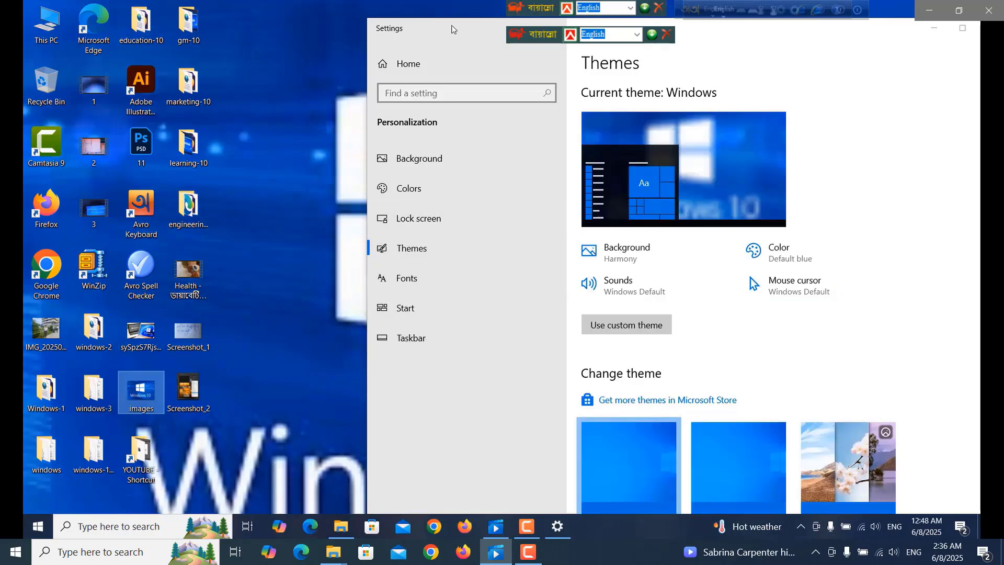
pyautogui.moveTo(453, 29); pyautogui.dragTo(309, 25)
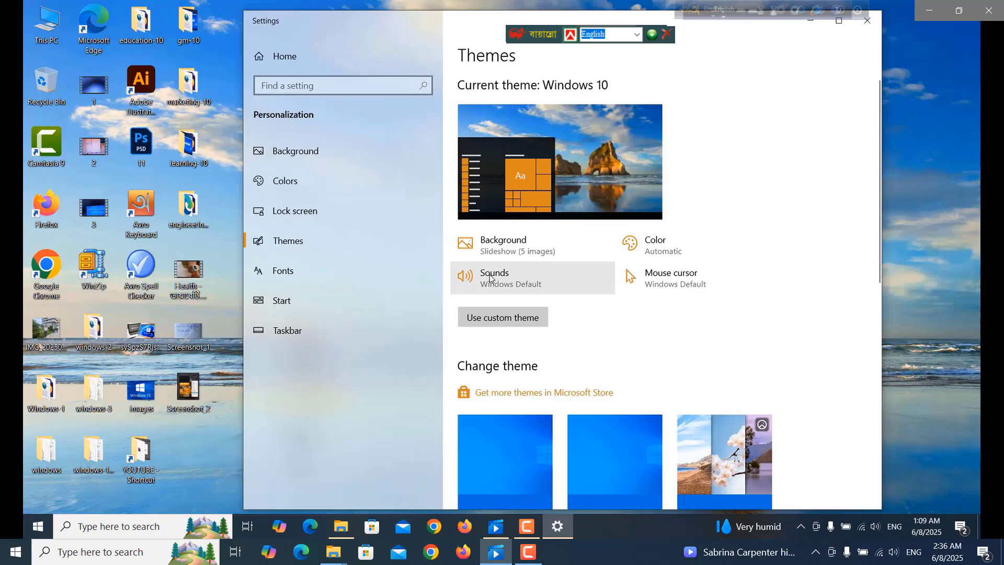
# - Examine the theme's sound schemes and program events, and close the sound settings without changes
pyautogui.click(489, 278)
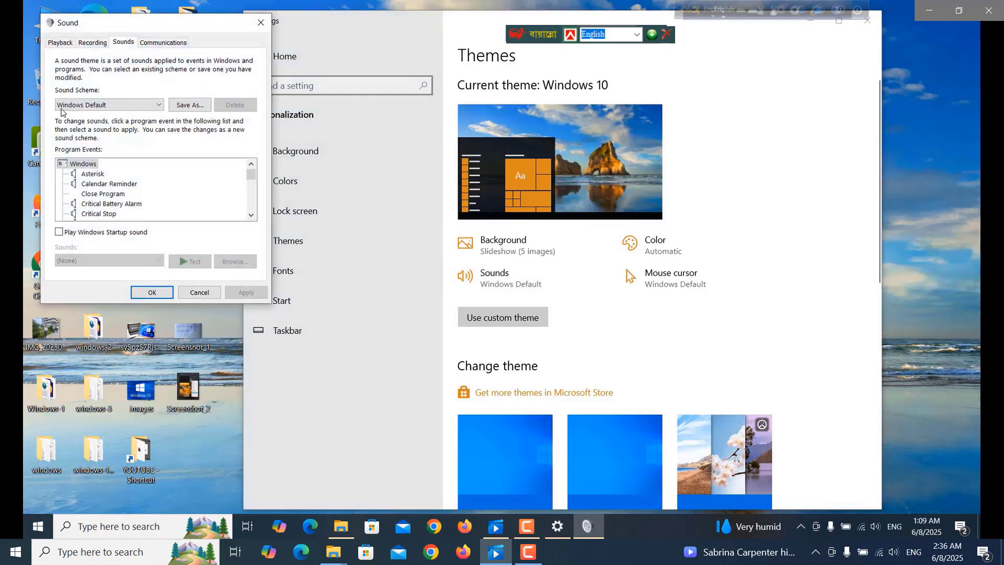
pyautogui.click(139, 106)
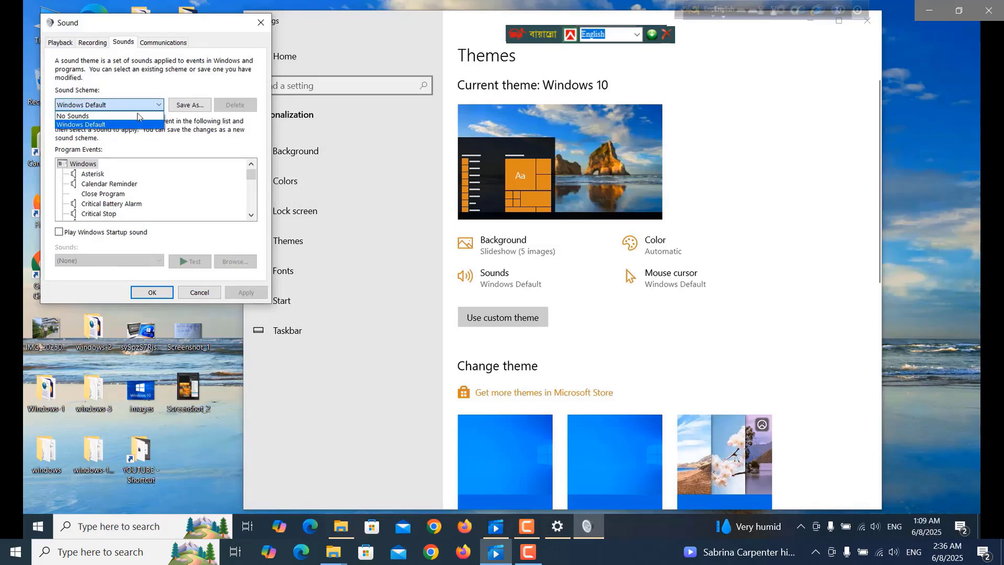
pyautogui.click(82, 125)
pyautogui.moveTo(250, 182); pyautogui.dragTo(253, 215)
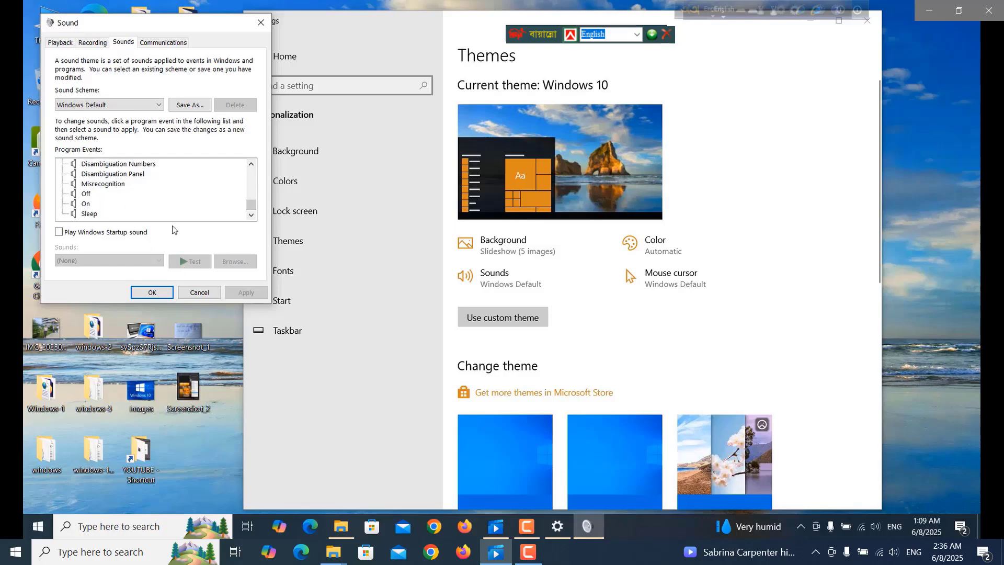
pyautogui.click(191, 295)
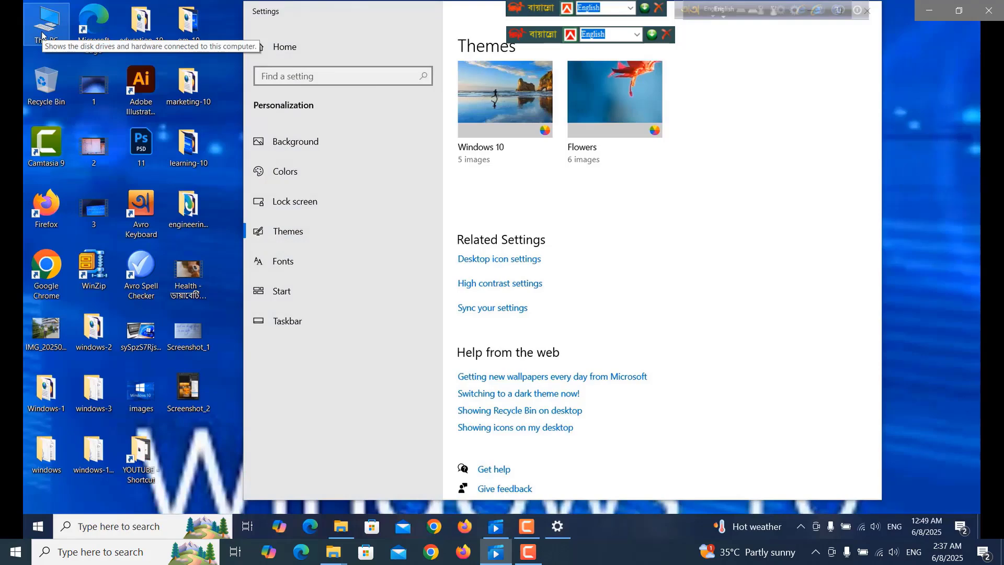
# - Delete the This PC icon from the desktop
pyautogui.press('Delete')
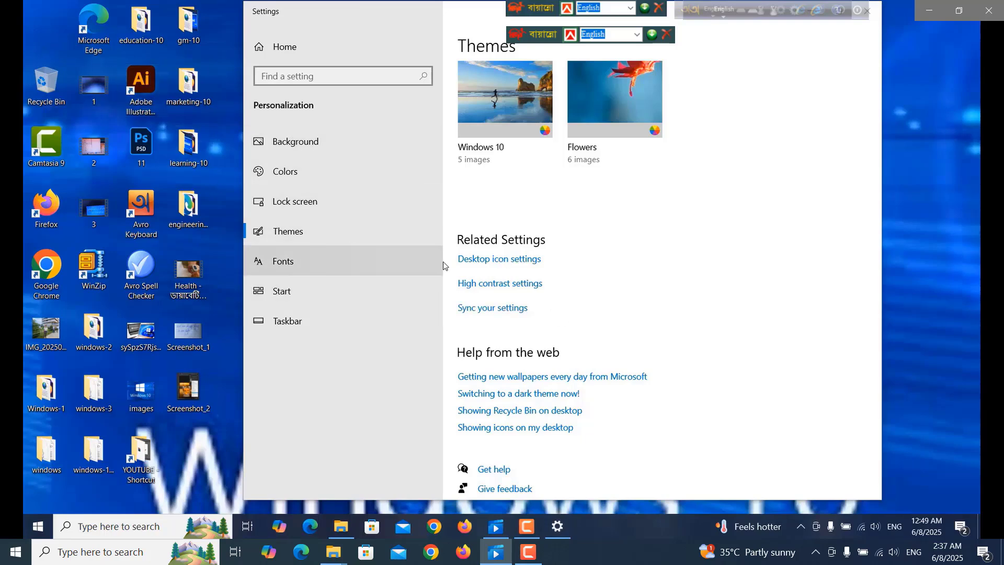
# - Enable the Computer icon in the desktop icon settings and place This PC in the desktop's first icon slot above Recycle Bin
pyautogui.click(507, 262)
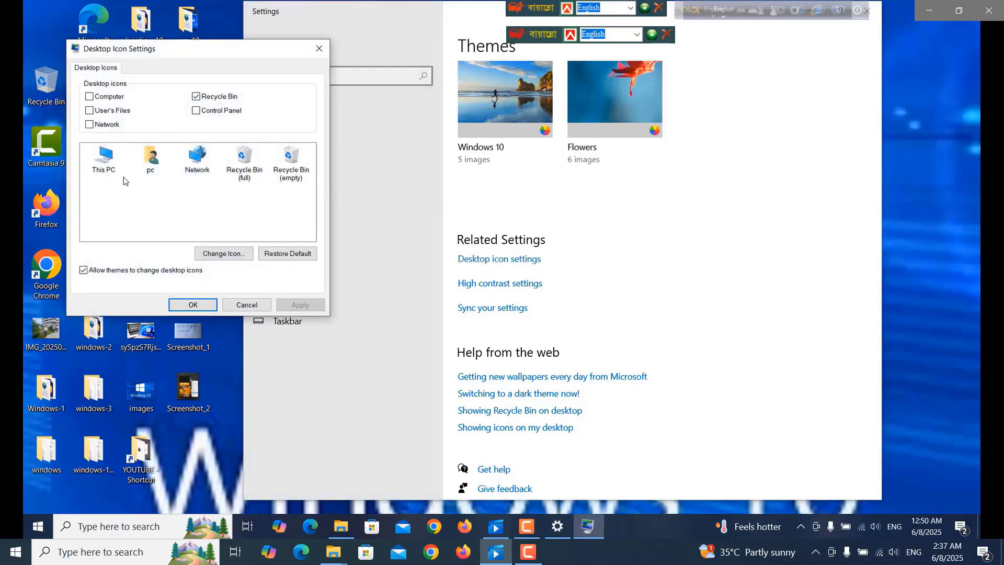
pyautogui.click(90, 97)
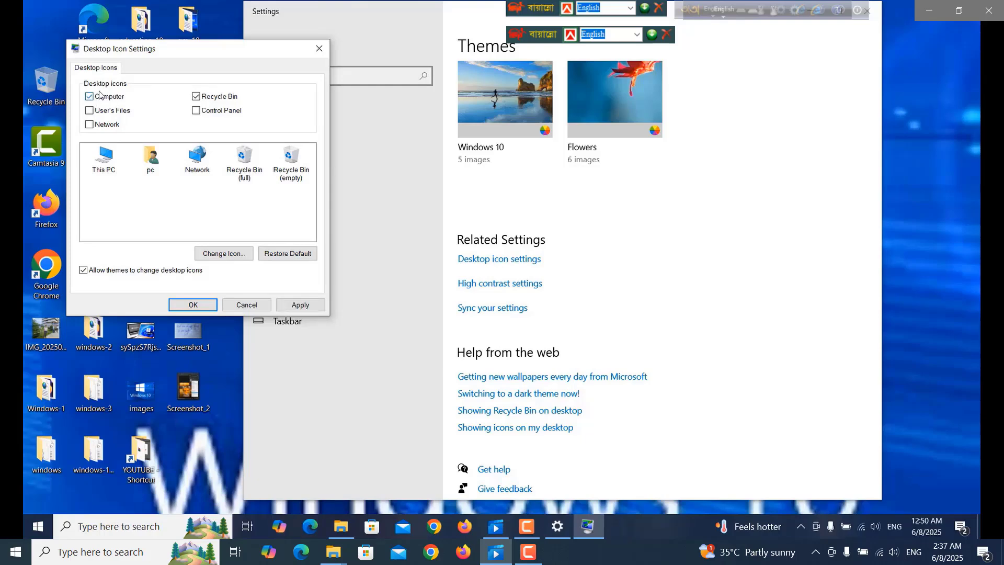
pyautogui.moveTo(146, 51); pyautogui.dragTo(190, 49)
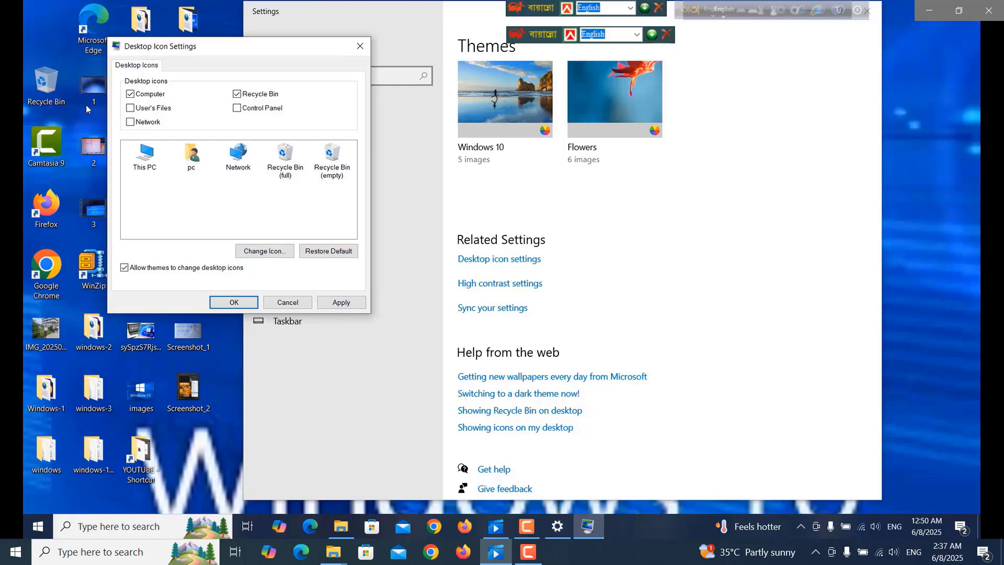
pyautogui.click(335, 301)
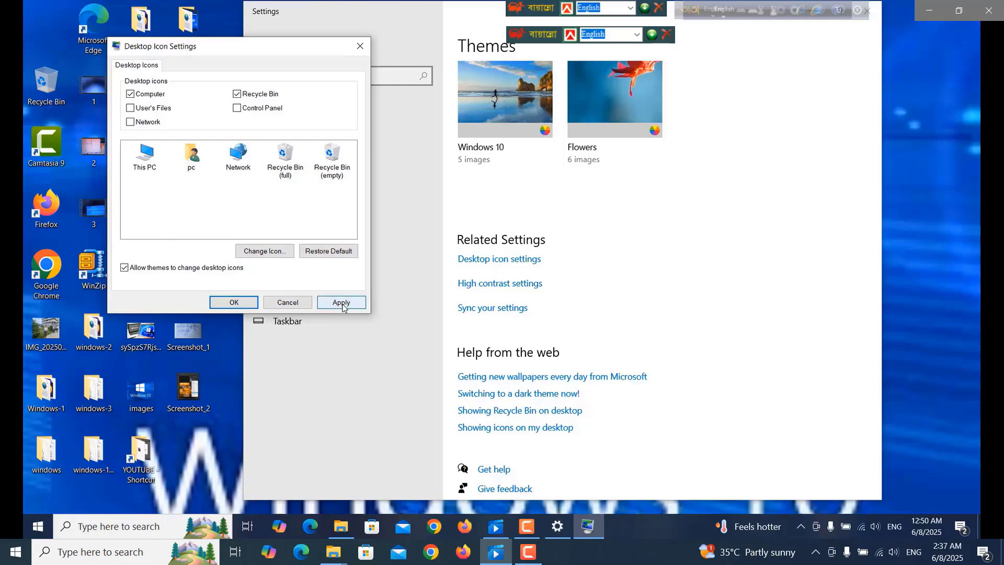
pyautogui.click(234, 302)
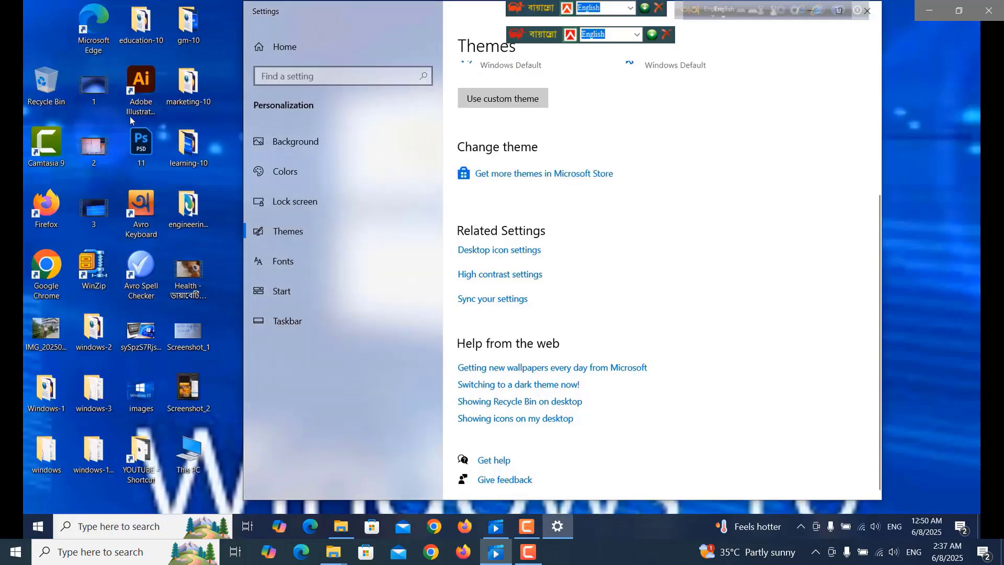
pyautogui.moveTo(189, 456); pyautogui.dragTo(45, 34)
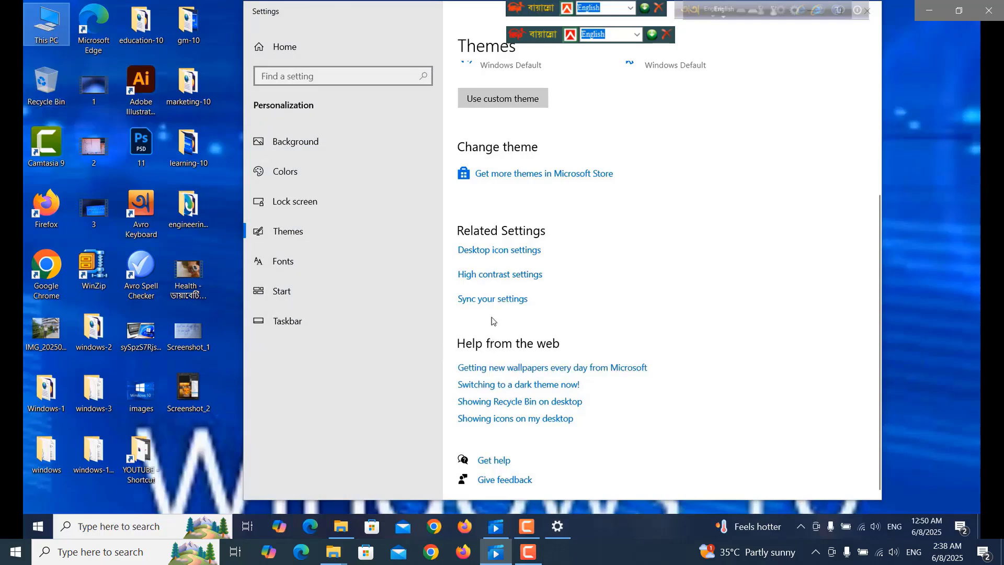
# - Reopen the desktop icon settings, switch the User's Files icon on and off, and cancel
pyautogui.click(489, 251)
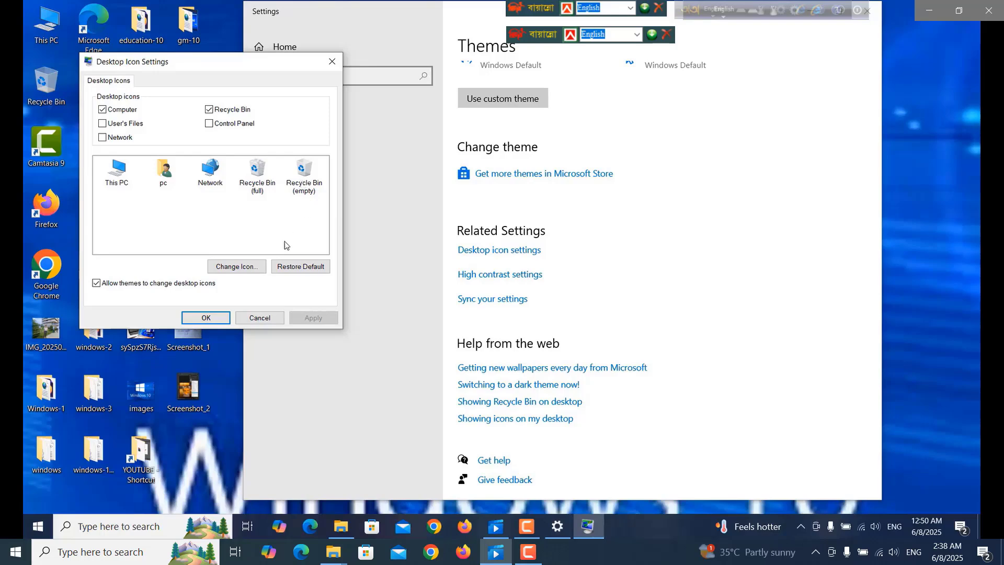
pyautogui.click(115, 127)
pyautogui.click(103, 123)
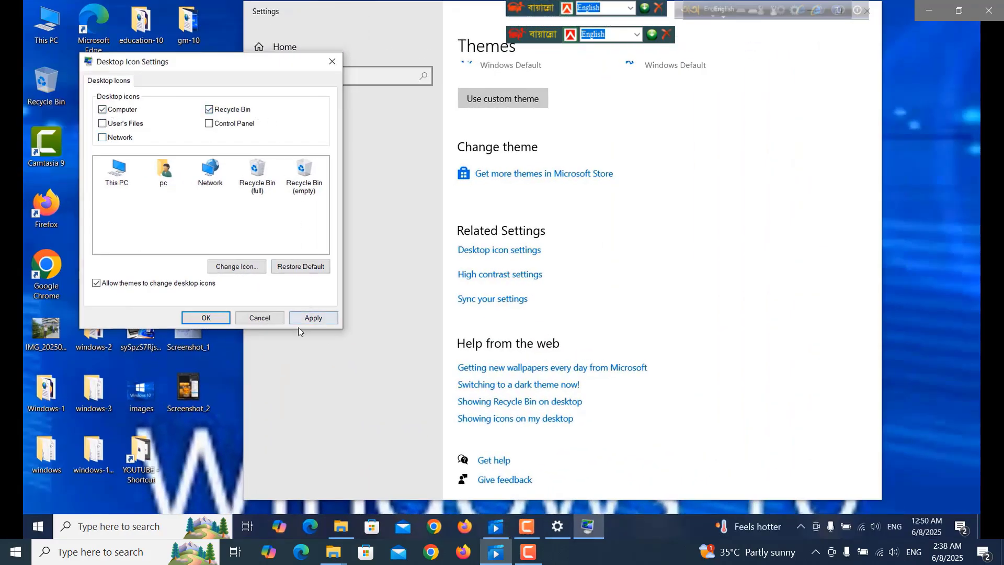
pyautogui.click(261, 318)
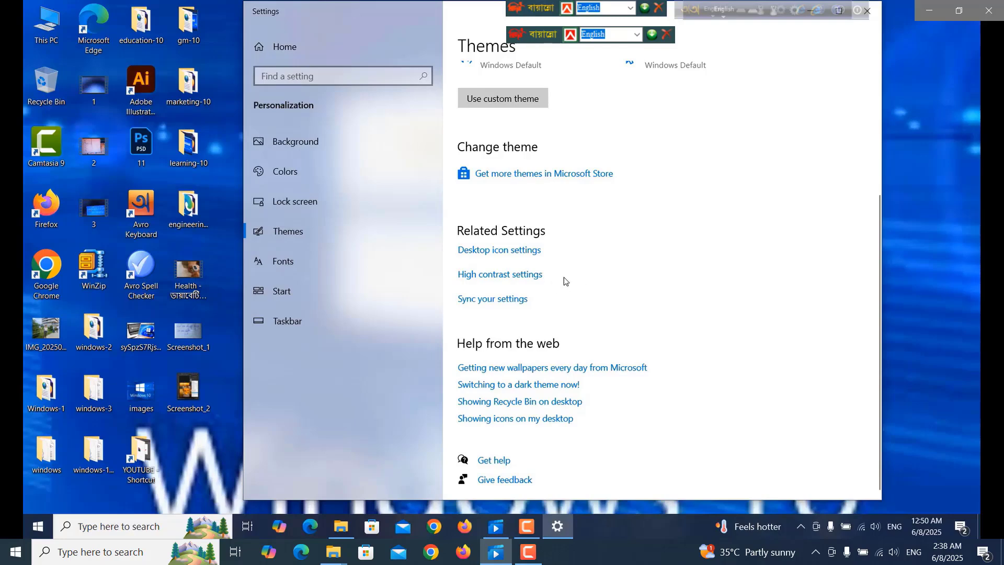
# - Look through the available fonts and the Start menu personalization options
pyautogui.click(283, 260)
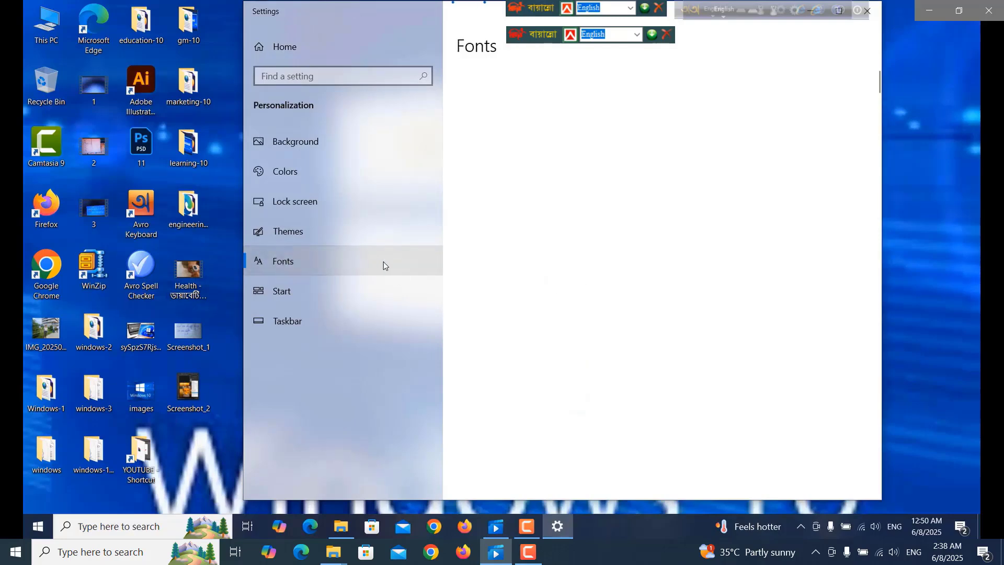
pyautogui.scroll(-3, 483, 261)
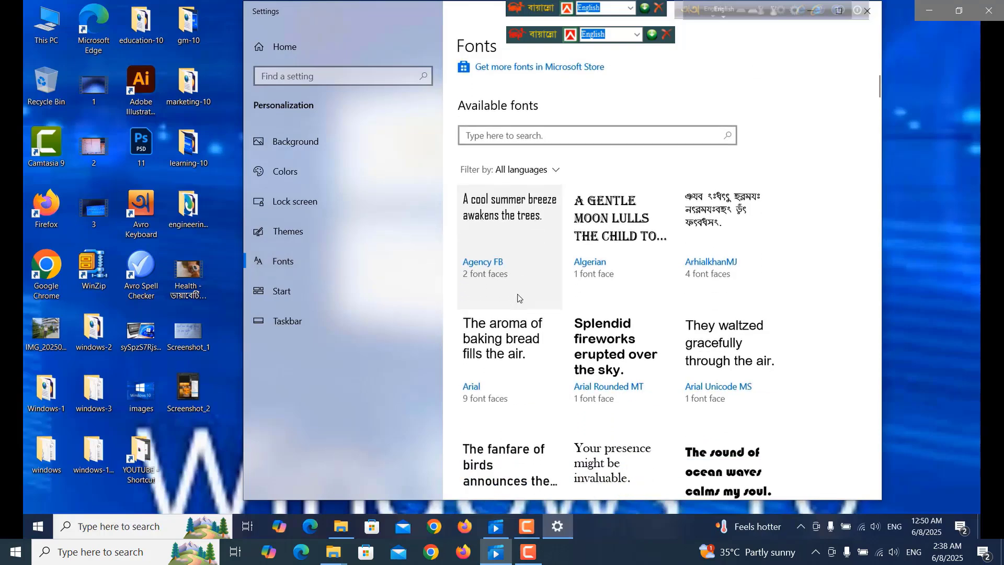
pyautogui.scroll(-6, 517, 298)
pyautogui.scroll(4, 518, 298)
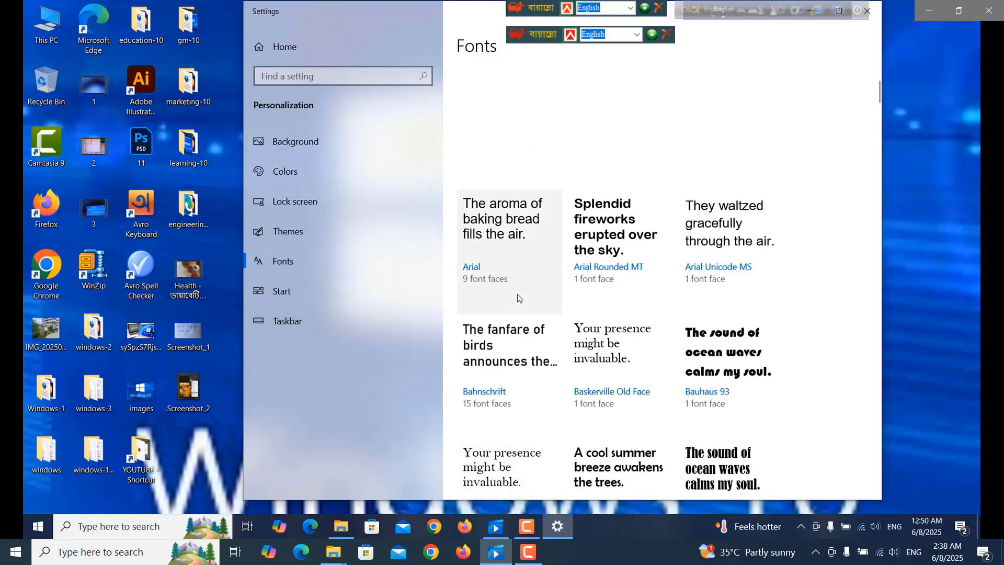
pyautogui.click(300, 296)
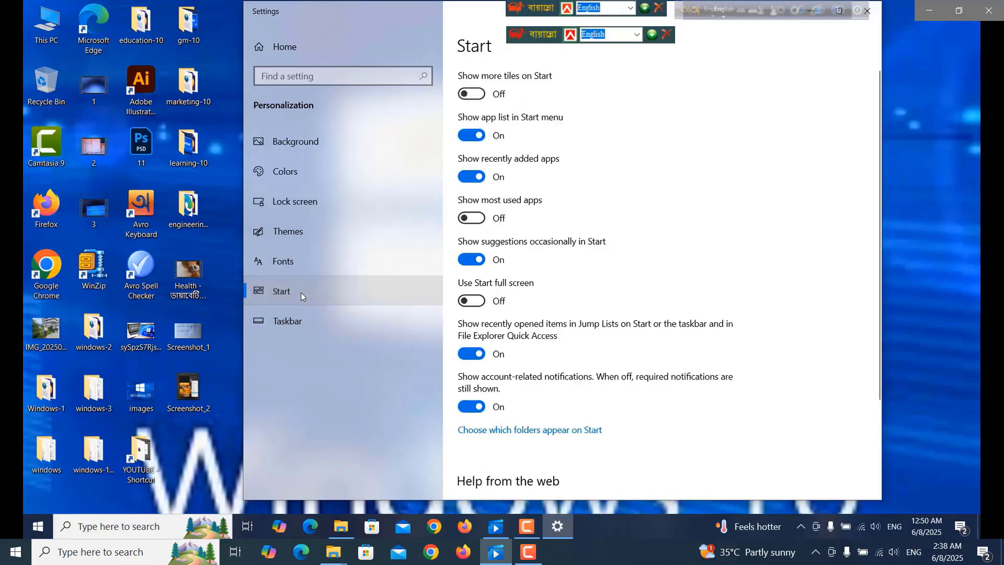
pyautogui.scroll(-3, 515, 240)
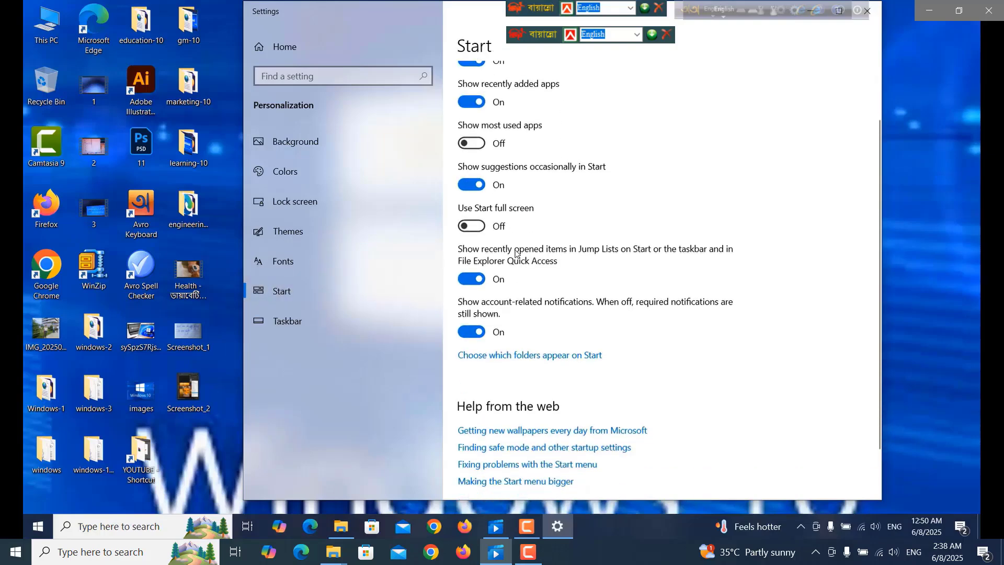
pyautogui.scroll(3, 515, 255)
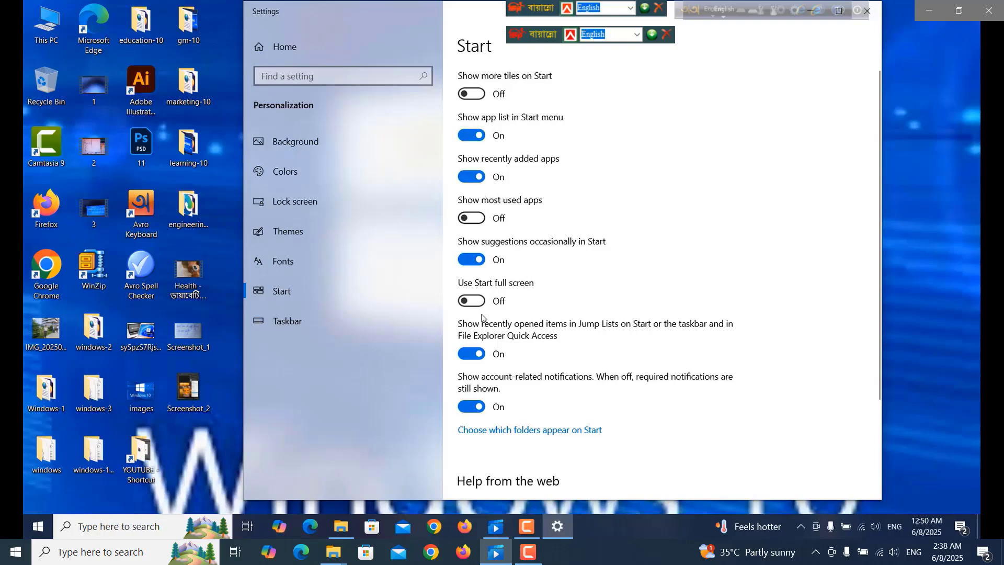
# - Open the taskbar settings and switch Lock the taskbar off and back on
pyautogui.click(296, 321)
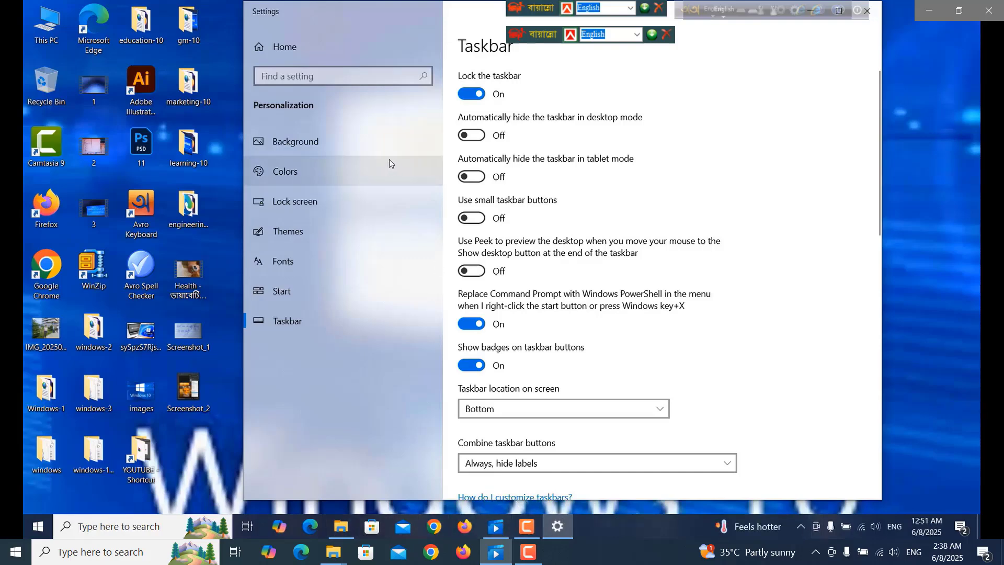
pyautogui.click(466, 95)
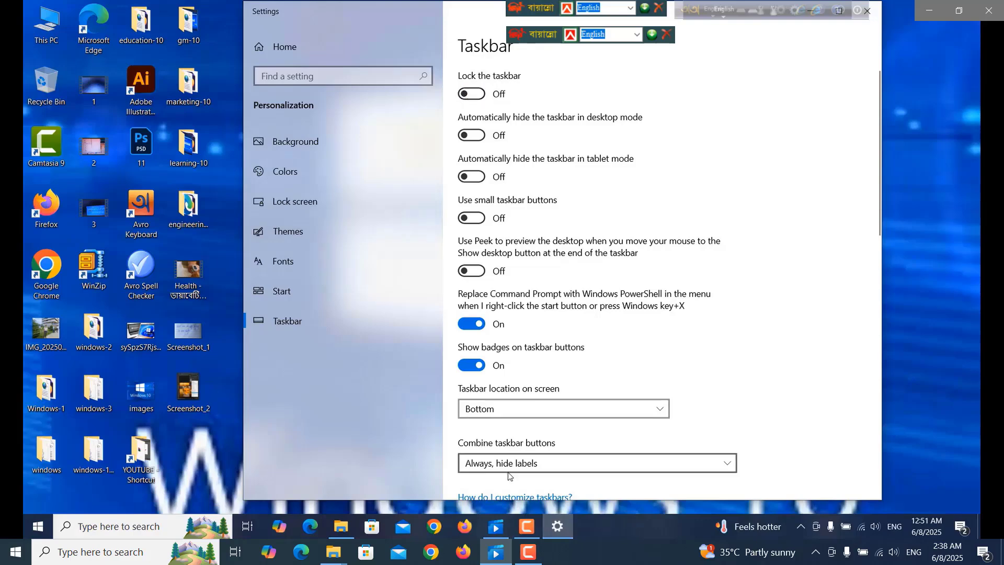
pyautogui.click(599, 525)
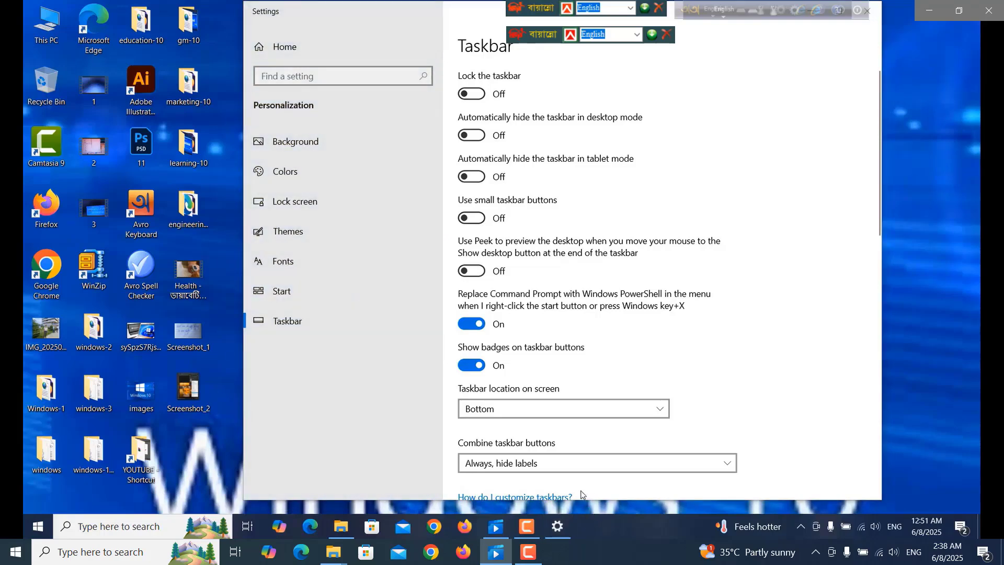
pyautogui.click(480, 95)
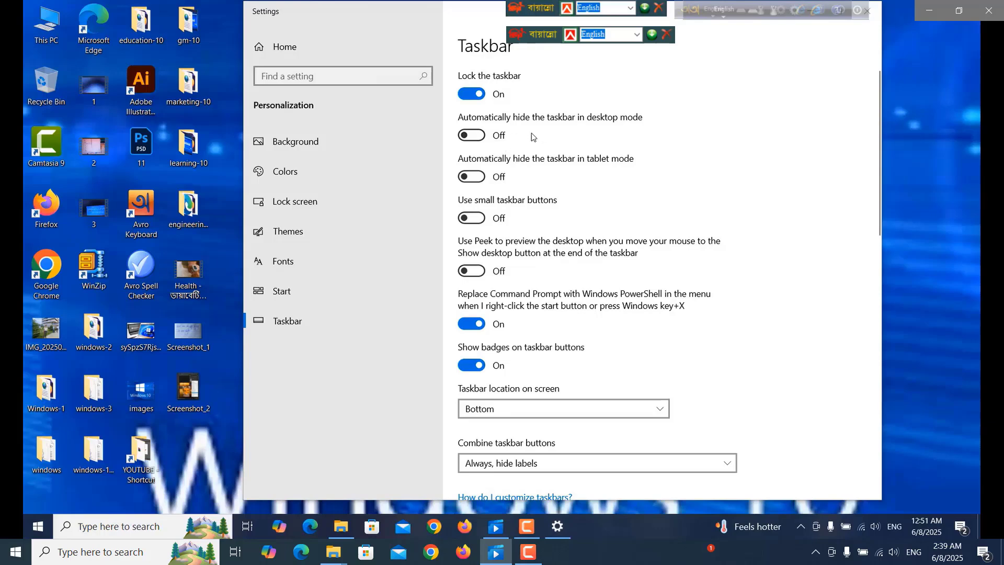
# - Try automatic taskbar hiding in desktop mode and in tablet mode, switching each option back off
pyautogui.click(500, 136)
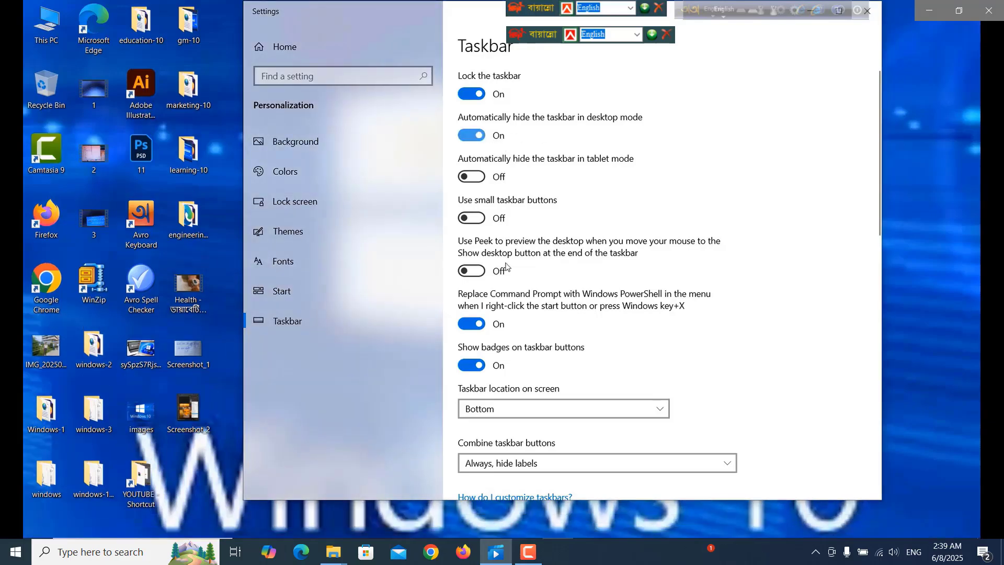
pyautogui.moveTo(517, 526)
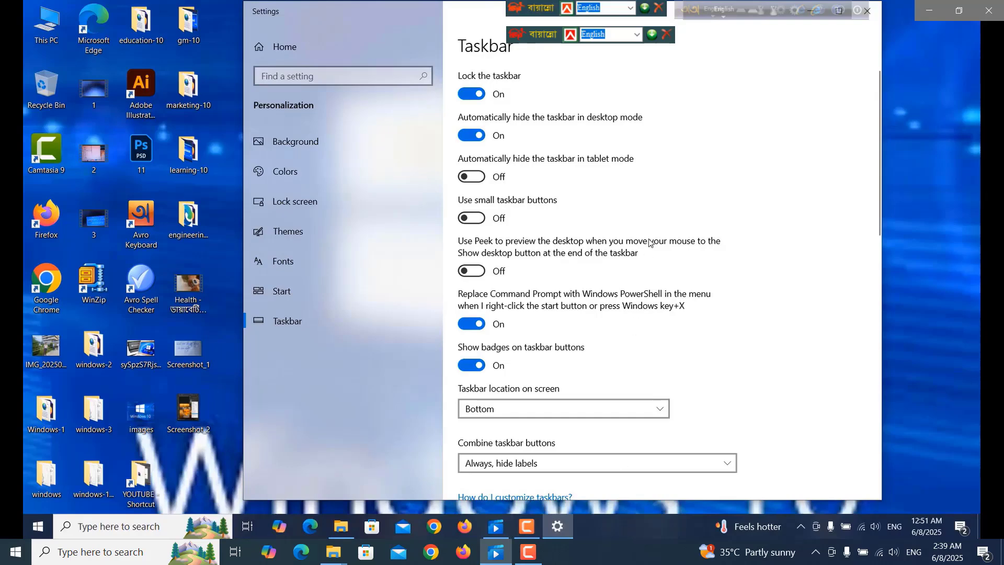
pyautogui.click(467, 136)
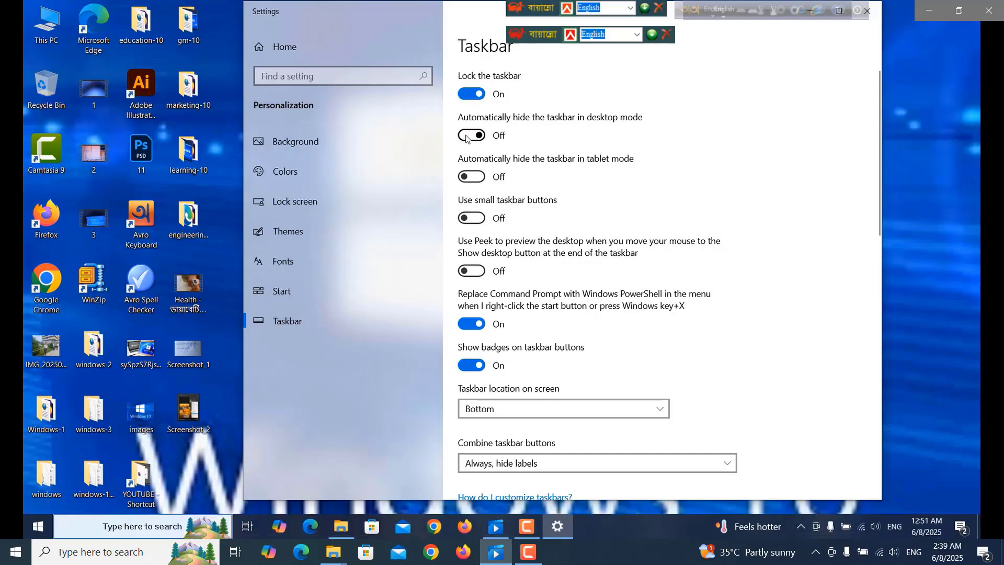
pyautogui.click(478, 178)
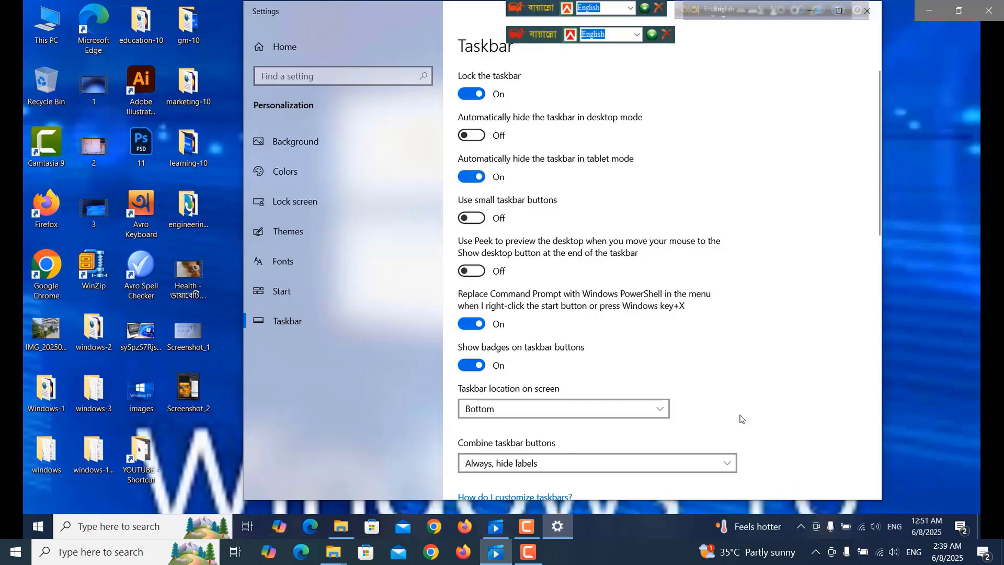
pyautogui.click(482, 179)
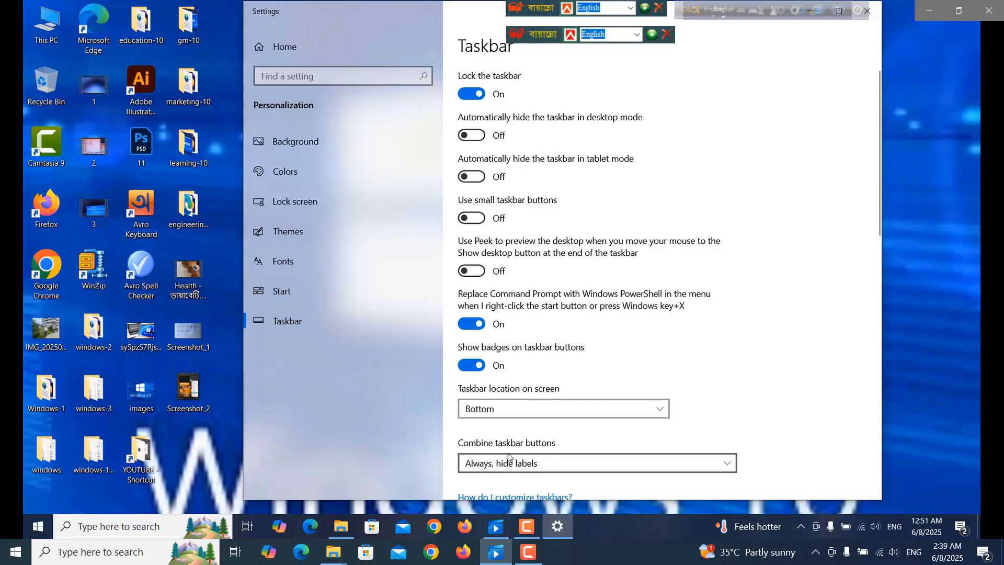
# - Try the Left and Top taskbar locations and set the location back to Bottom
pyautogui.click(660, 411)
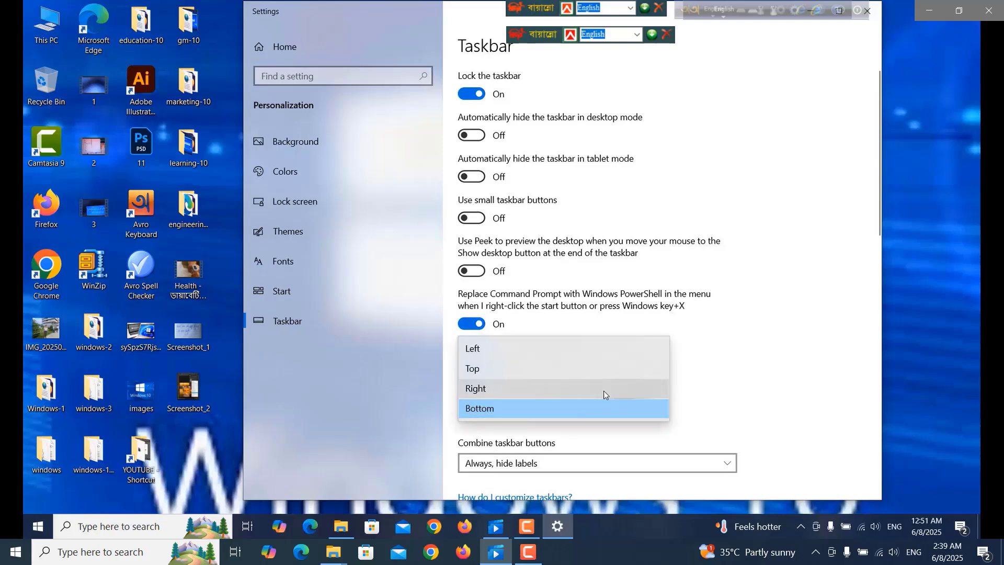
pyautogui.click(477, 349)
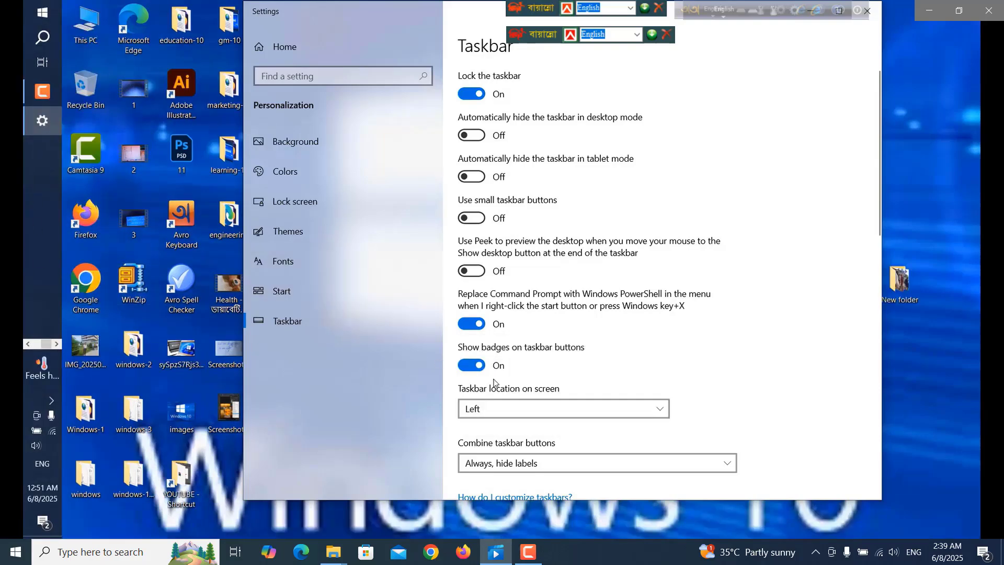
pyautogui.click(657, 410)
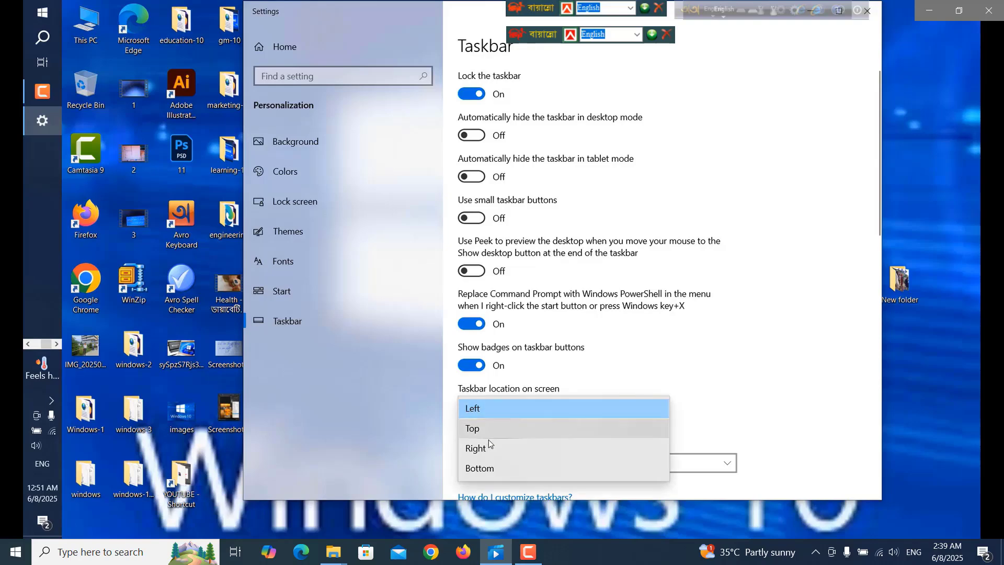
pyautogui.click(473, 428)
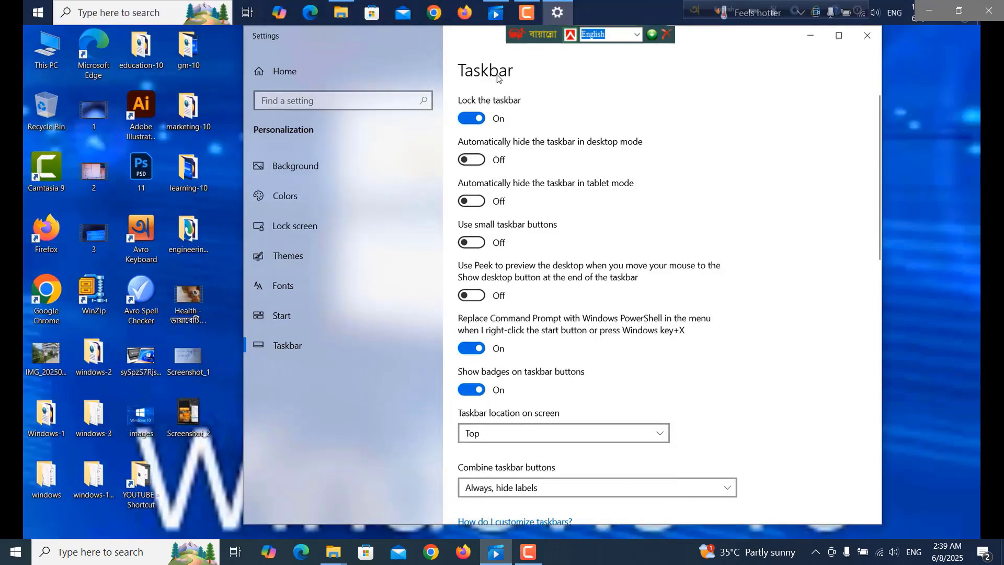
pyautogui.click(657, 436)
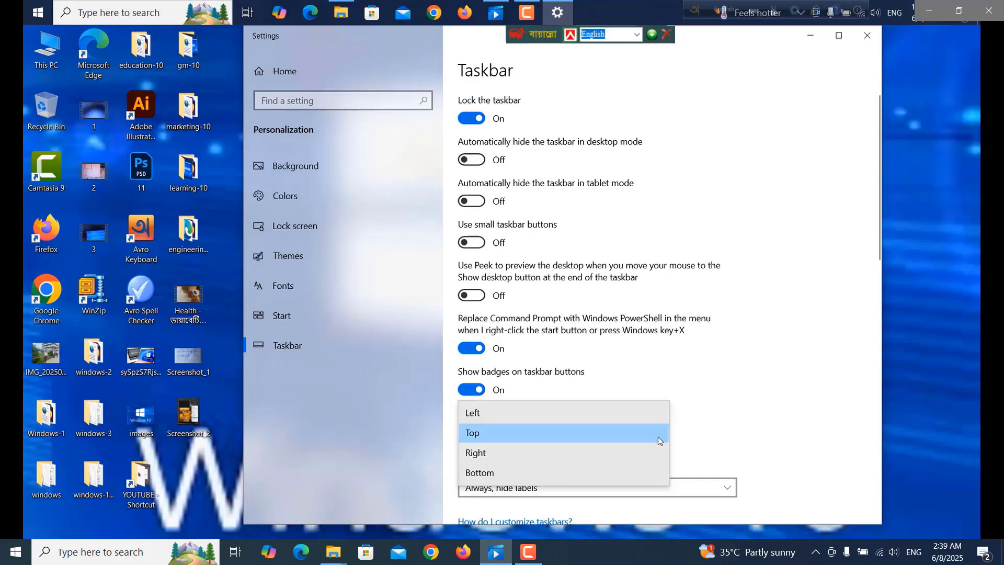
pyautogui.click(490, 474)
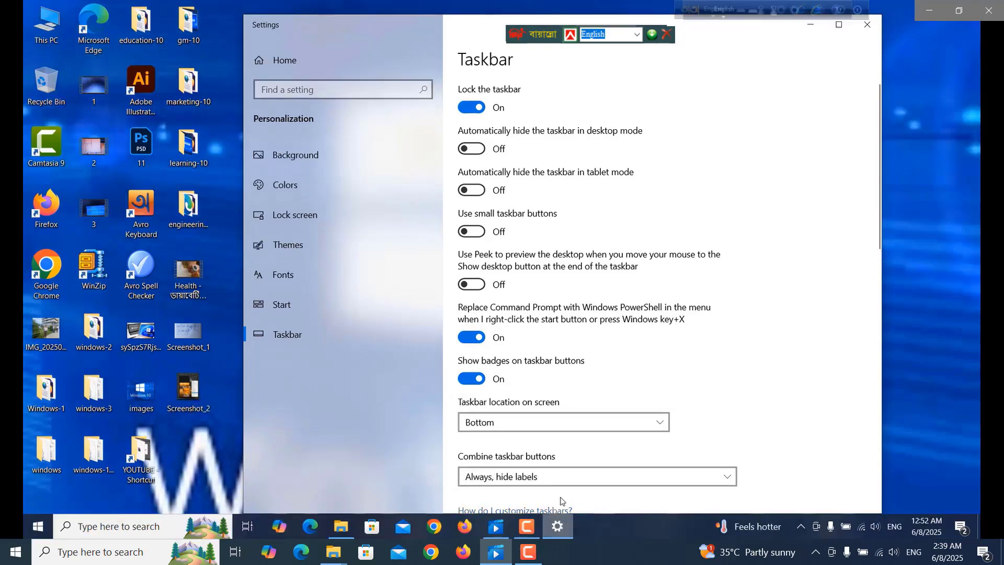
# - Look through the notification area, multiple displays, and news and interests options in the taskbar settings
pyautogui.scroll(-3, 561, 501)
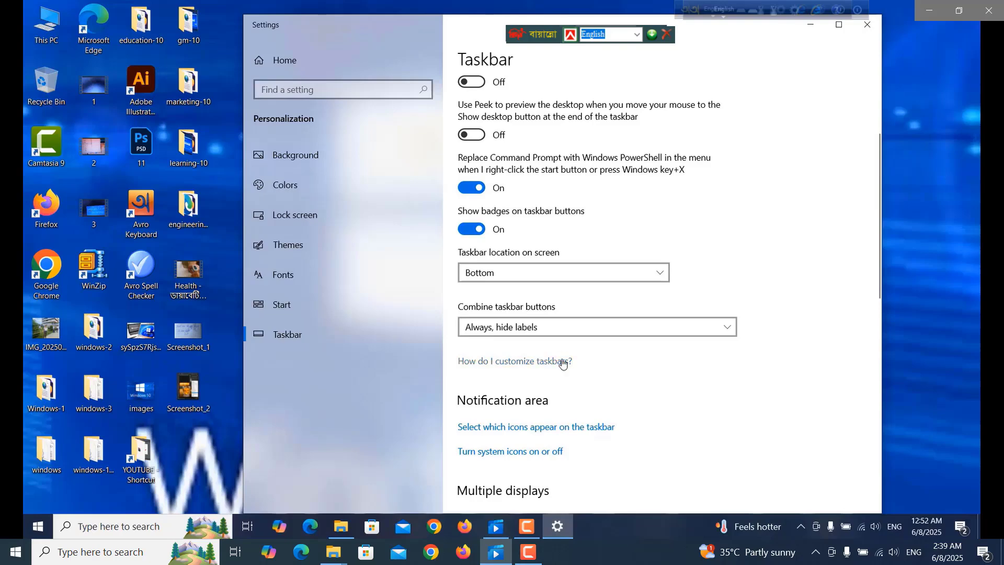
pyautogui.scroll(-9, 595, 435)
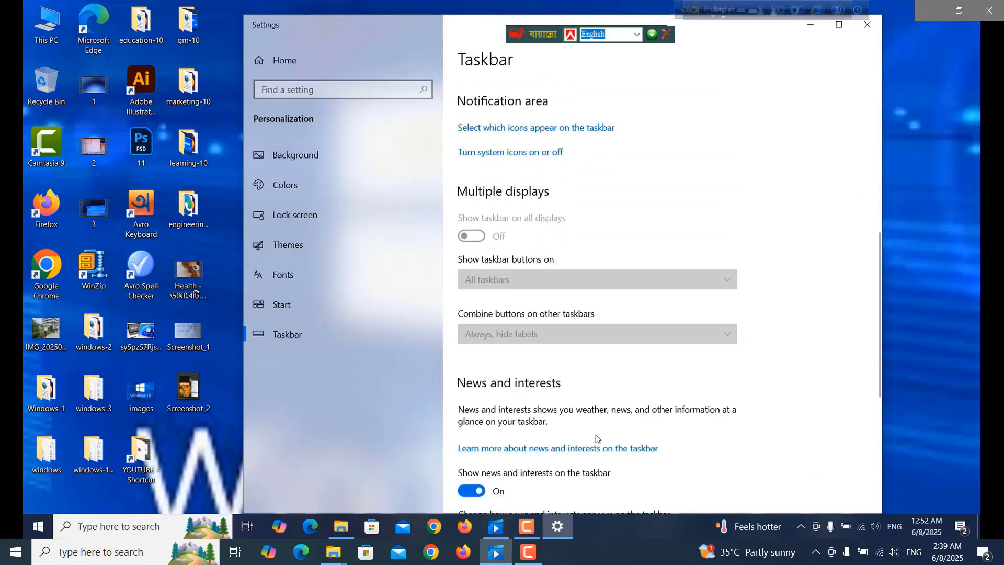